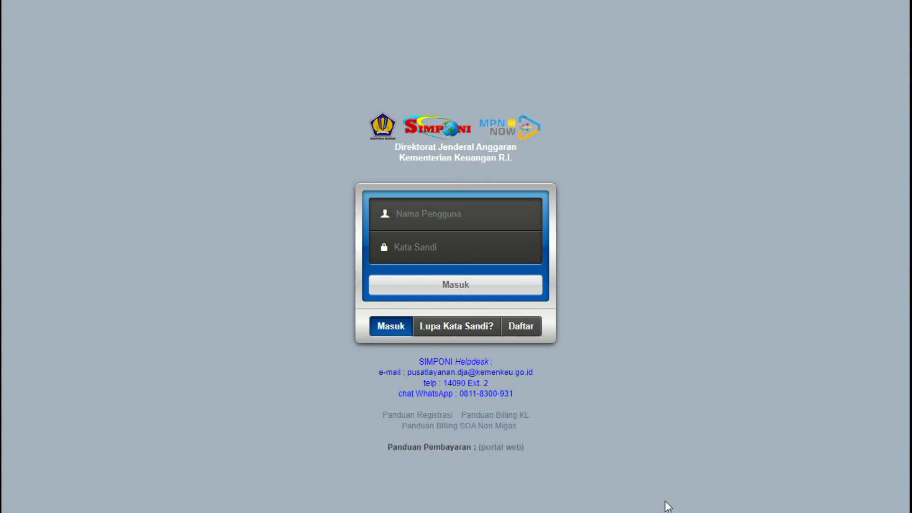
Open the user registration form, examine its sections from user type to account data, and cancel the registration
left_click(528, 328)
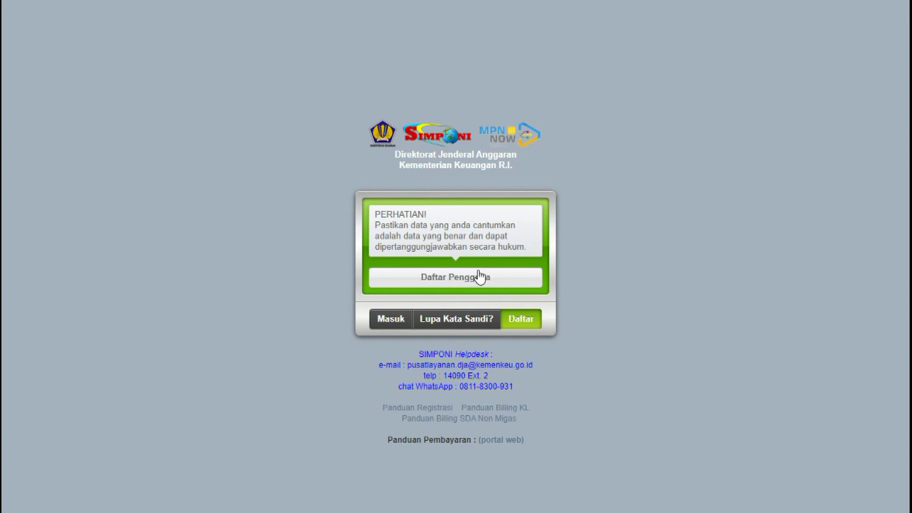
left_click(463, 280)
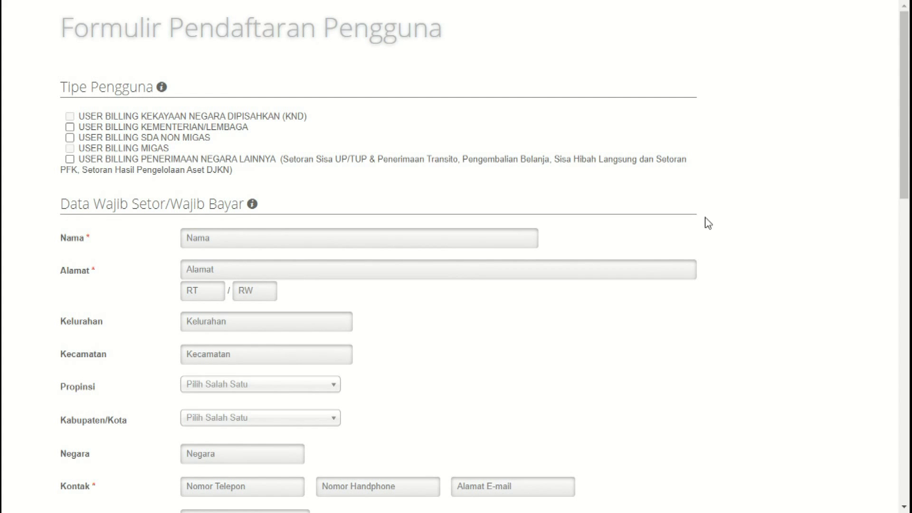
scroll(708, 223, "down", 10)
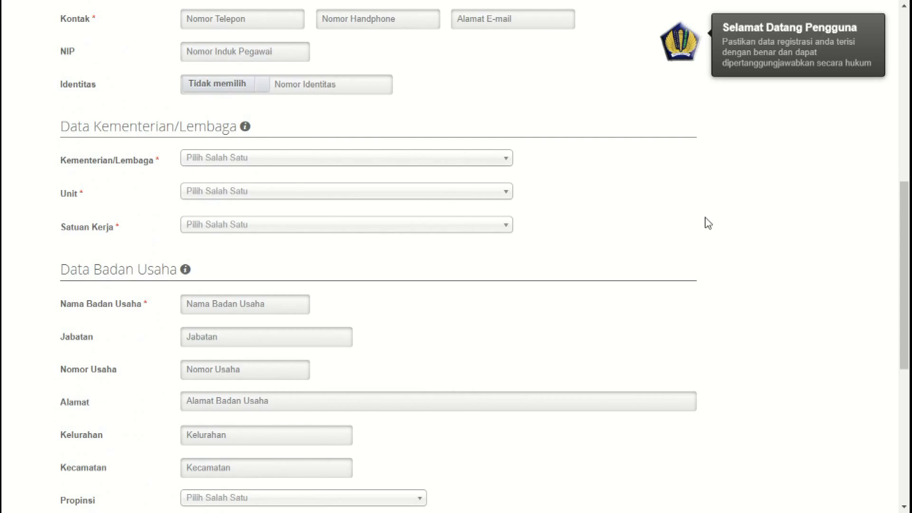
scroll(708, 223, "down", 7)
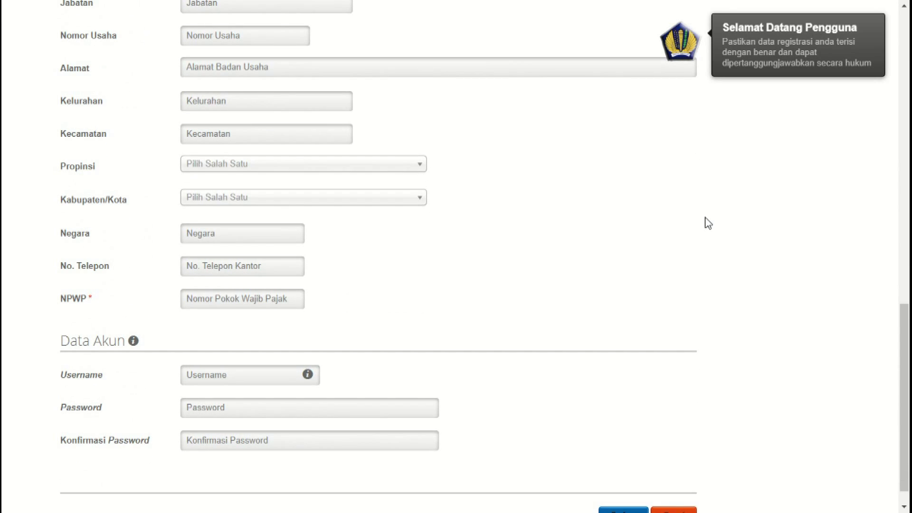
scroll(708, 224, "down", 1)
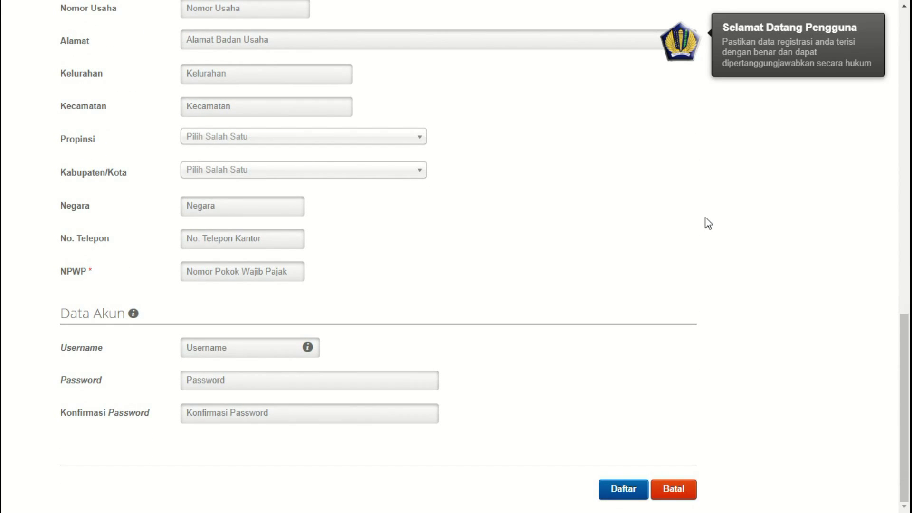
scroll(708, 223, "up", 7)
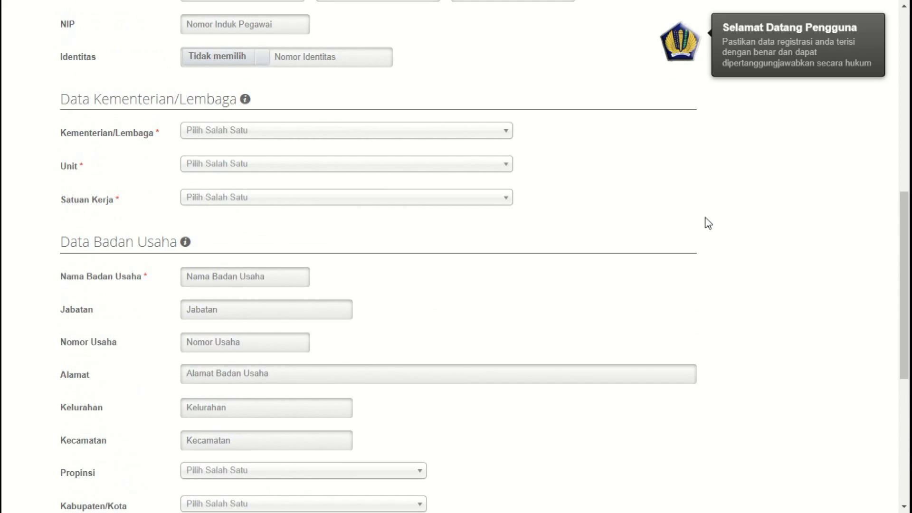
scroll(708, 223, "up", 6)
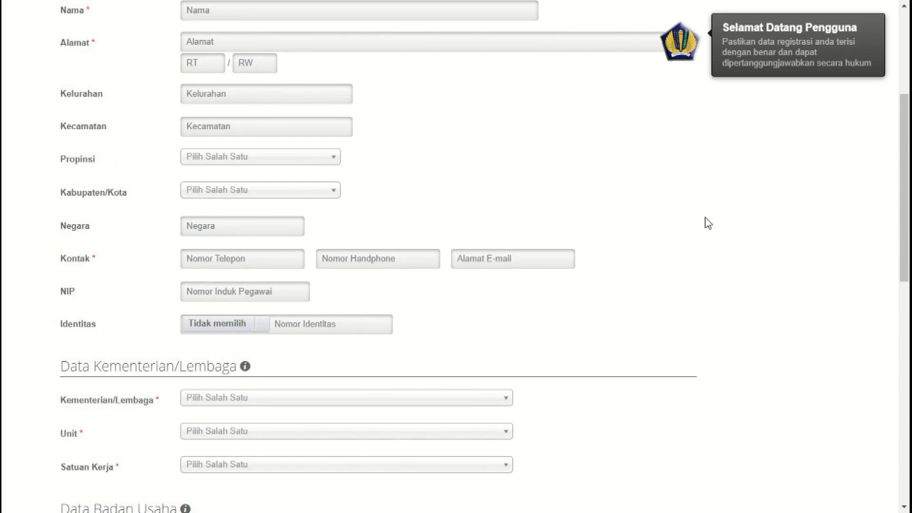
scroll(708, 224, "down", 12)
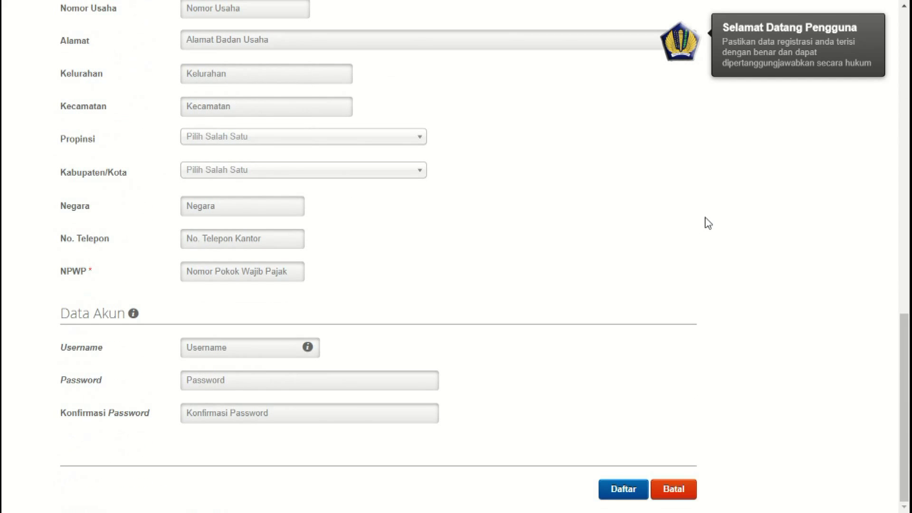
left_click(682, 489)
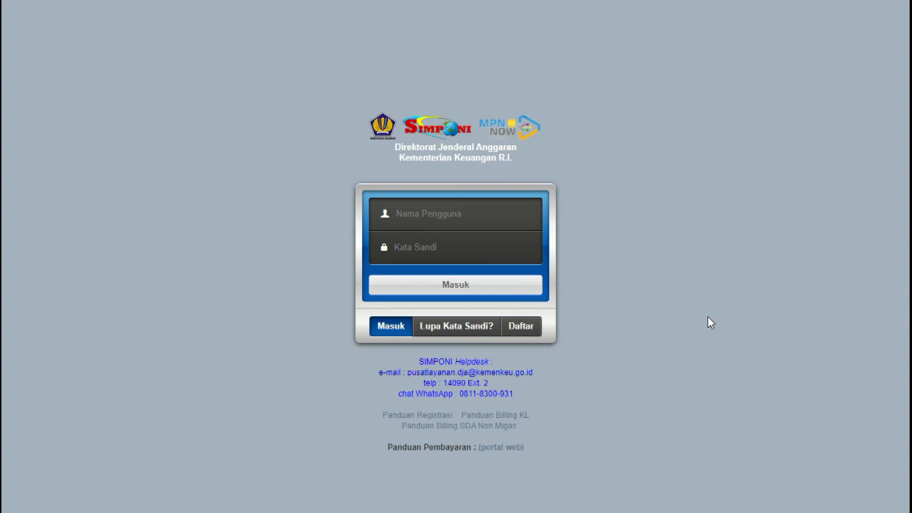
Log in to SIMPONI by filling in the saved username and account password
left_click(461, 215)
left_click(462, 267)
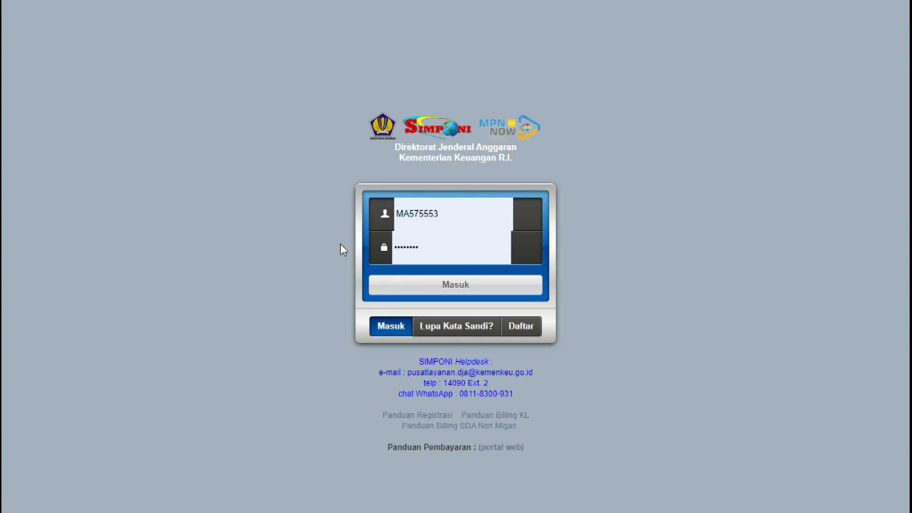
left_click(468, 290)
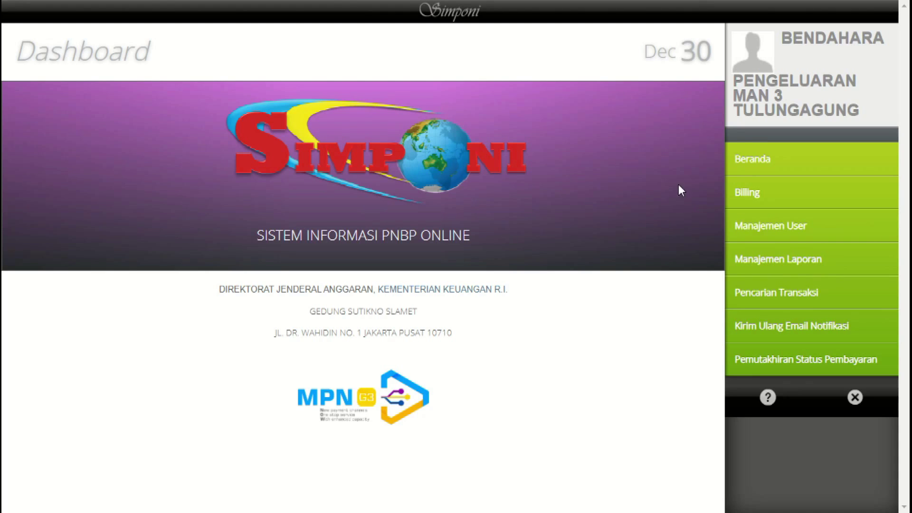
Open the Pembuatan Billing form for Penerimaan Negara Lainnya (Non Anggaran)
left_click(774, 198)
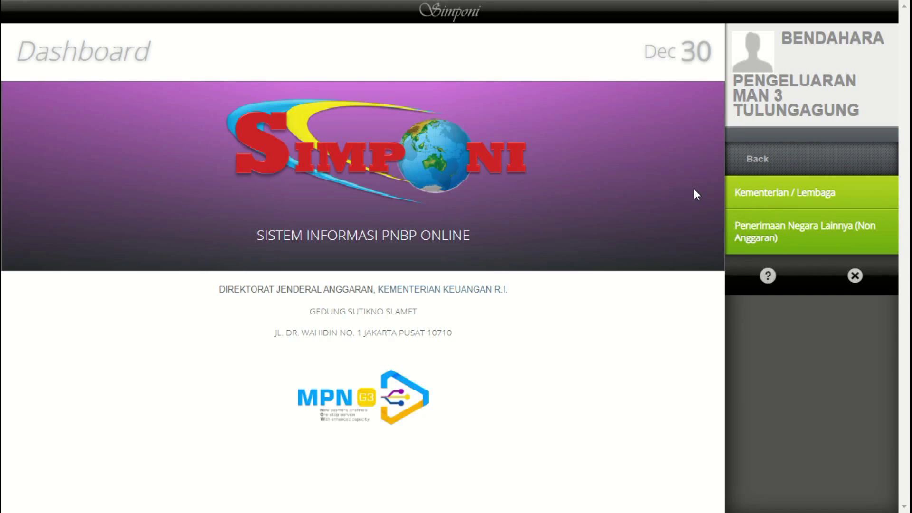
left_click(825, 242)
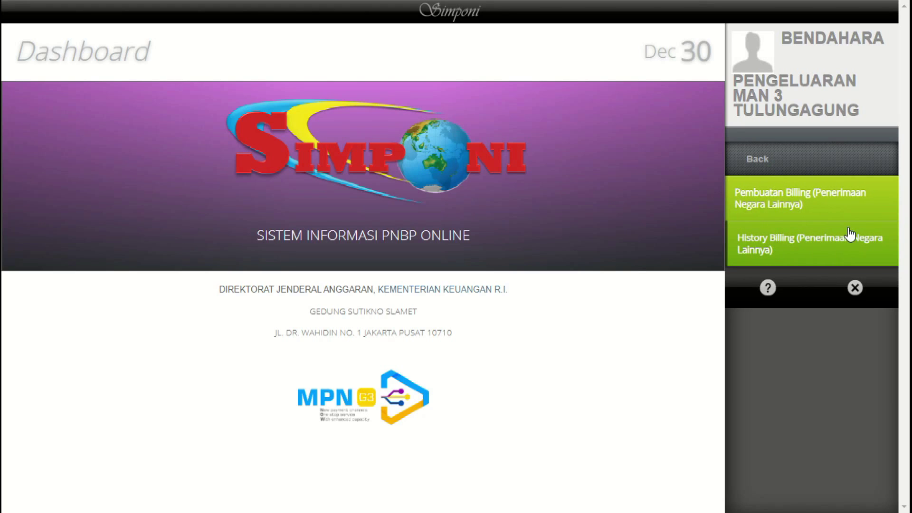
left_click(880, 212)
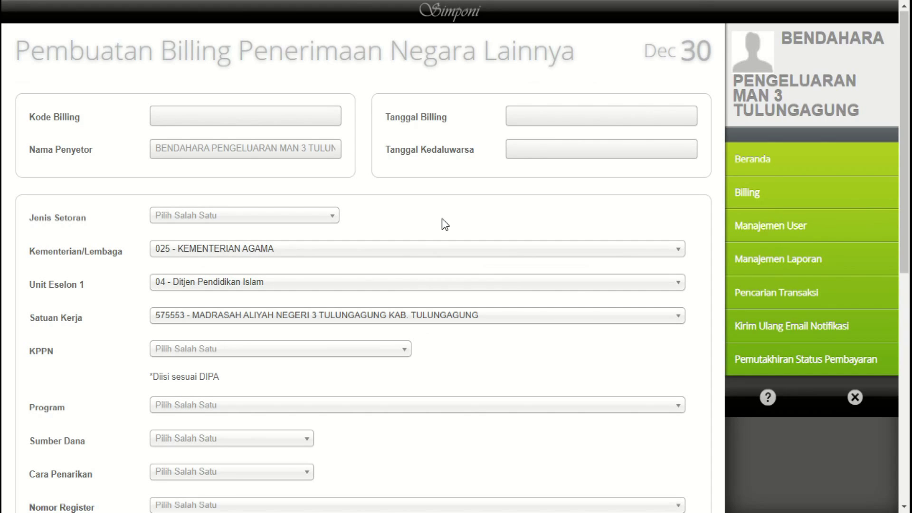
Set Jenis Setoran to Setoran Sisa UP/TUP & Penerimaan Transito and KPPN to 150 - BLITAR
left_click(183, 222)
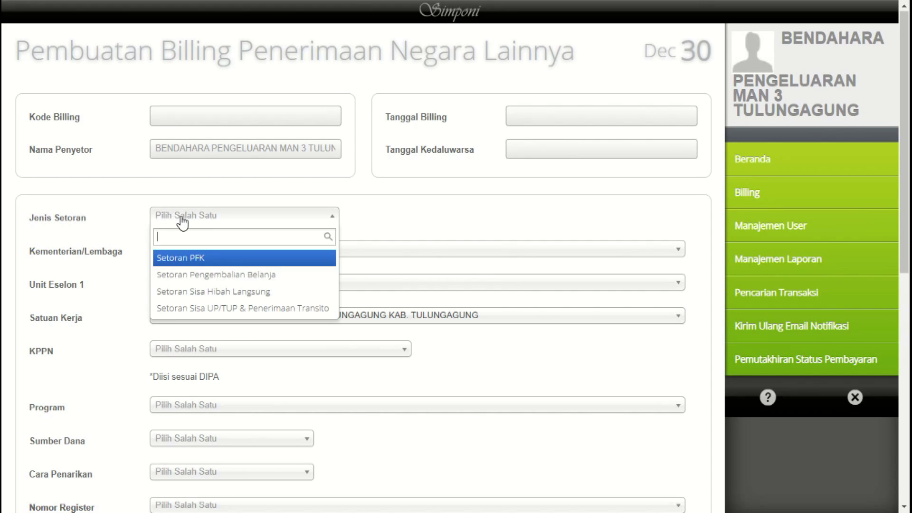
left_click(225, 309)
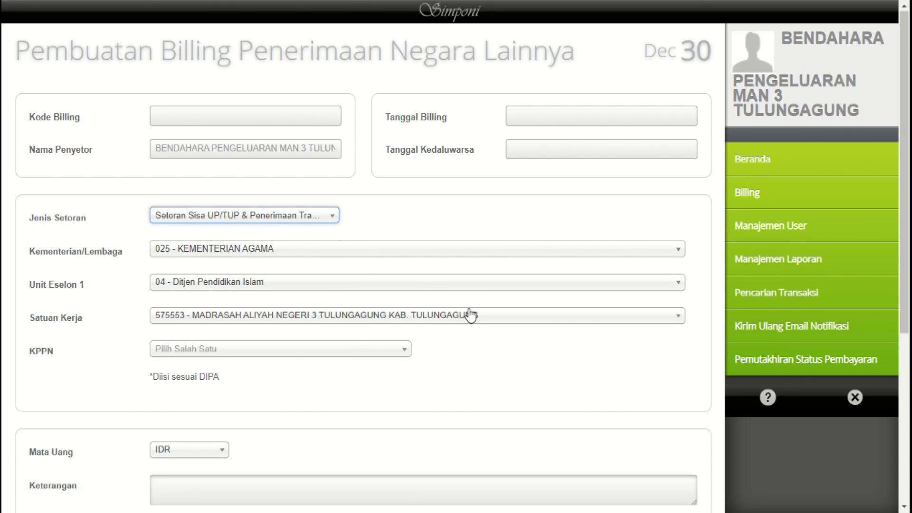
scroll(466, 311, "down", 2)
left_click(196, 283)
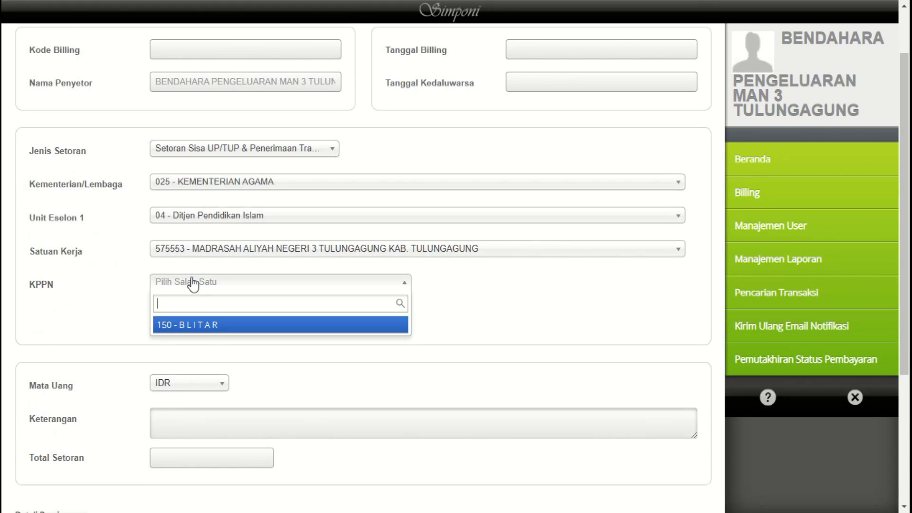
left_click(201, 325)
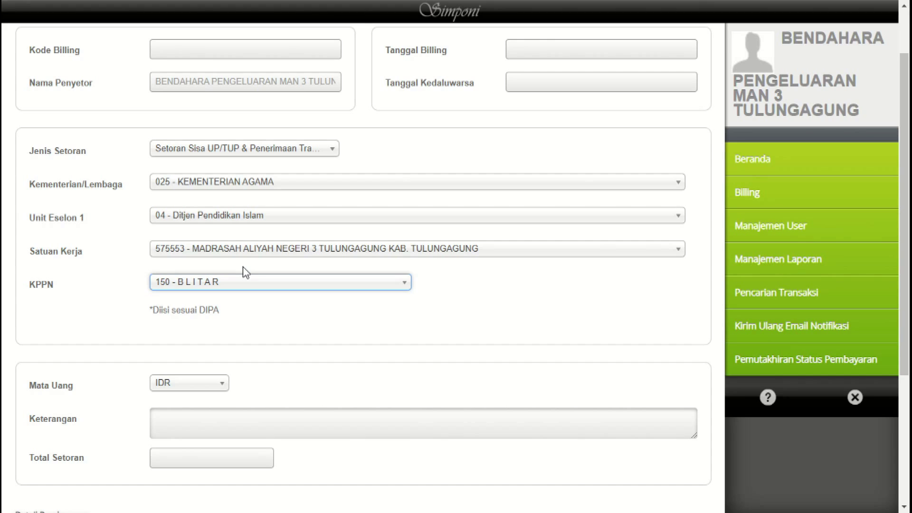
Enter "Penyetoran Sisa TUP Tahun Anggara 2021" as the Keterangan of the billing
scroll(244, 271, "down", 5)
left_click(174, 223)
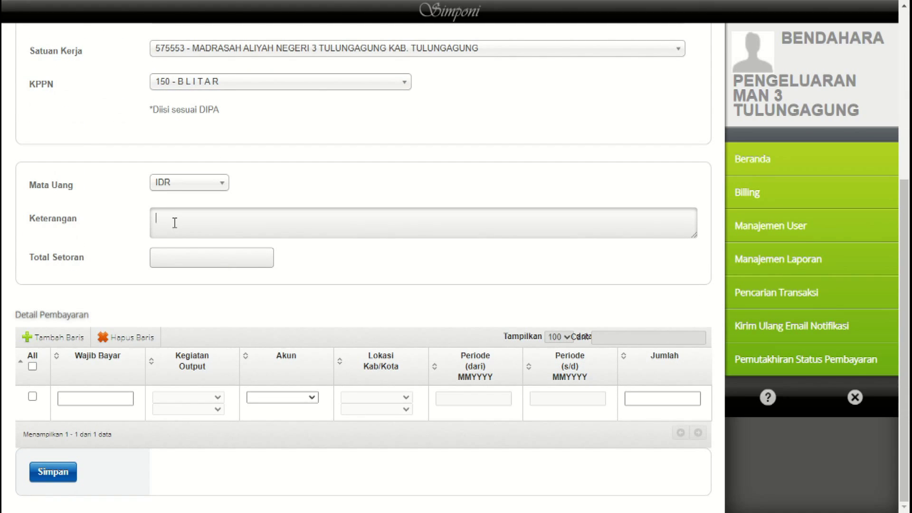
type("Penyetoran Sisa TUP Tahun Anggara 2022")
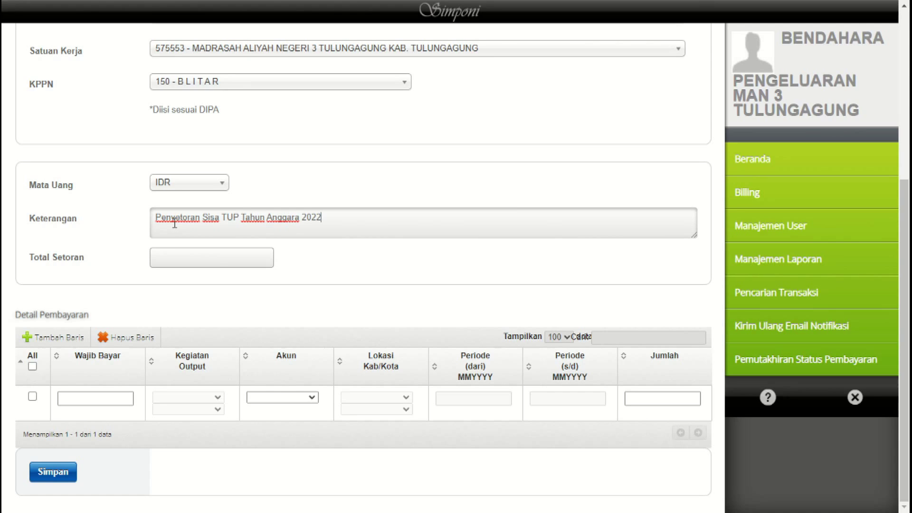
key("BackSpace")
type("1")
Select the payment detail row and set its Wajib Bayar to Bendahara Pengeluaran
left_click(32, 367)
left_click(77, 399)
left_click(87, 429)
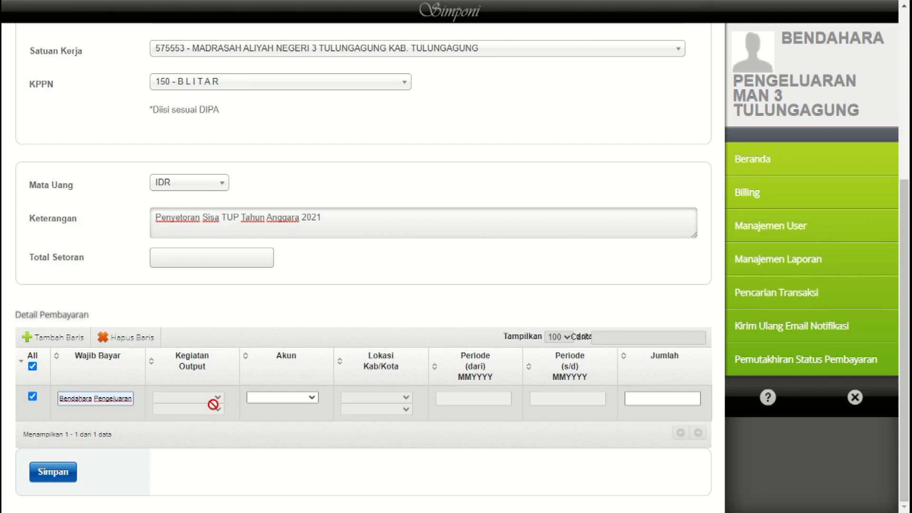
Set the payment row's Akun to 815511 (Penerimaan Pengembalian TUP Dana Rupiah) and its Jumlah to 10.634.000
left_click(313, 398)
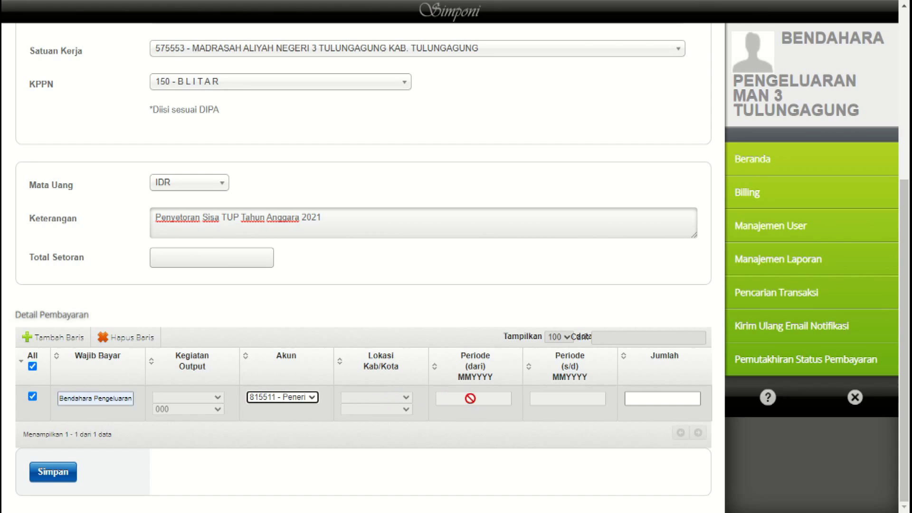
left_click(643, 403)
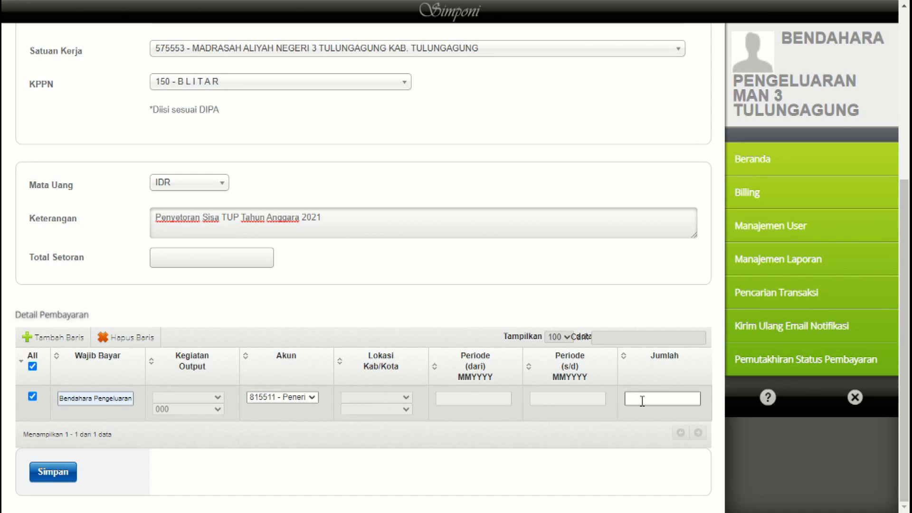
type("10.634.000")
left_click(519, 448)
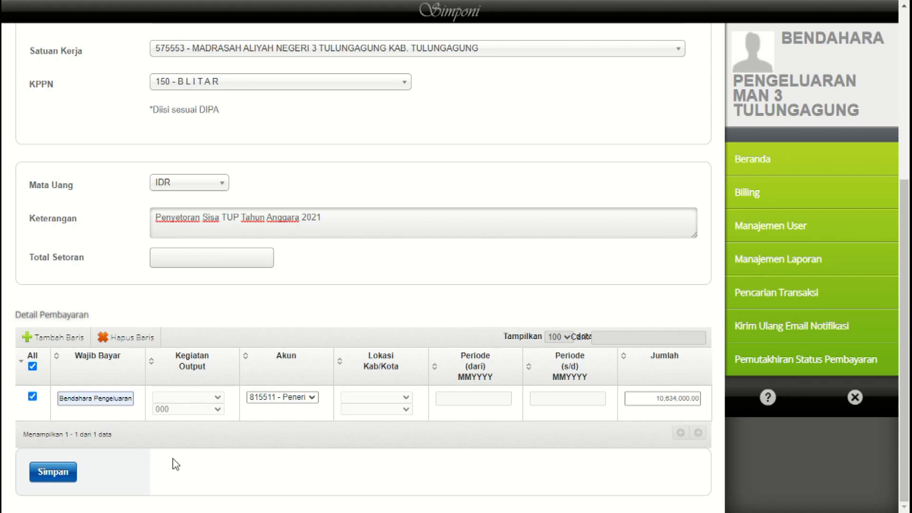
Save the billing data and generate the printable billing receipt
left_click(56, 473)
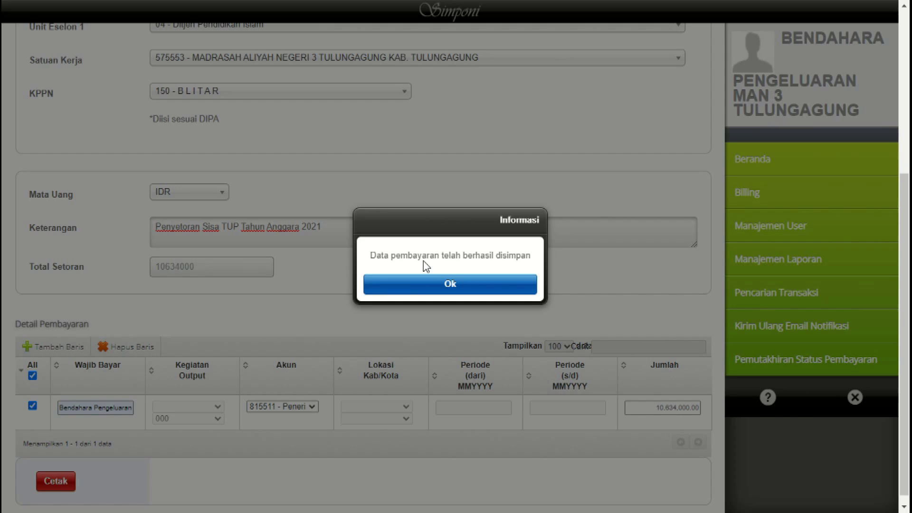
left_click(461, 285)
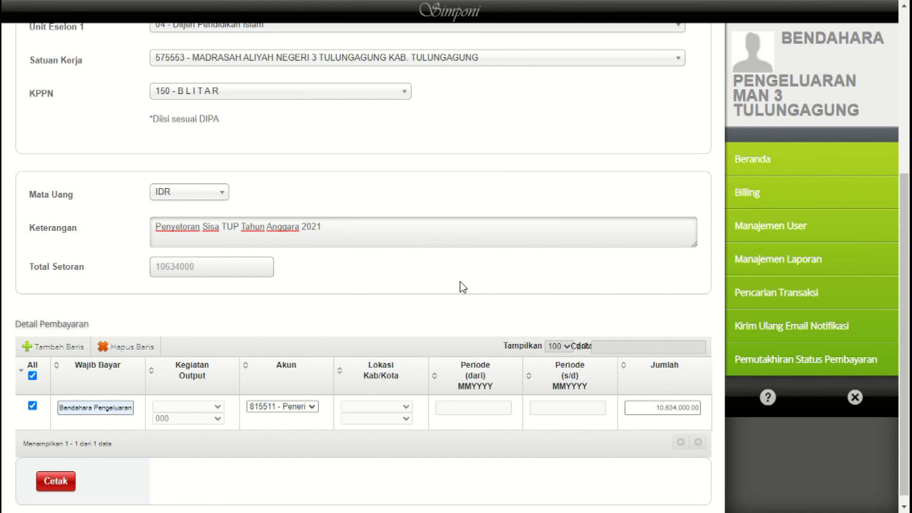
scroll(464, 287, "down", 1)
scroll(464, 287, "up", 1)
scroll(463, 286, "down", 1)
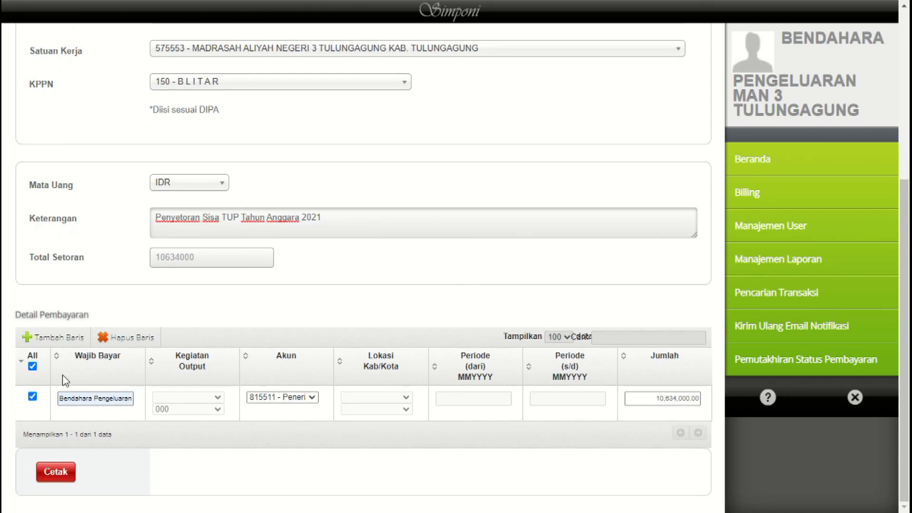
left_click(57, 473)
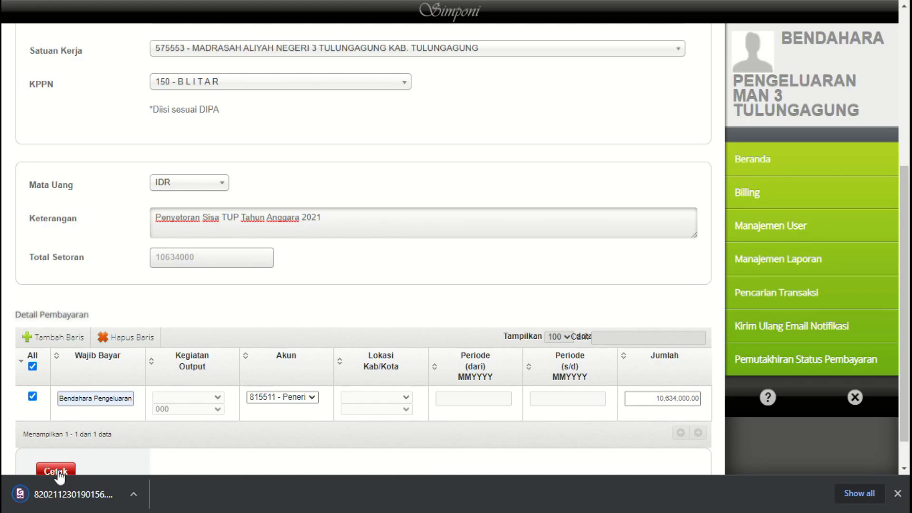
Open the downloaded billing receipt PDF and review its payment data, details and payment terms
left_click(86, 494)
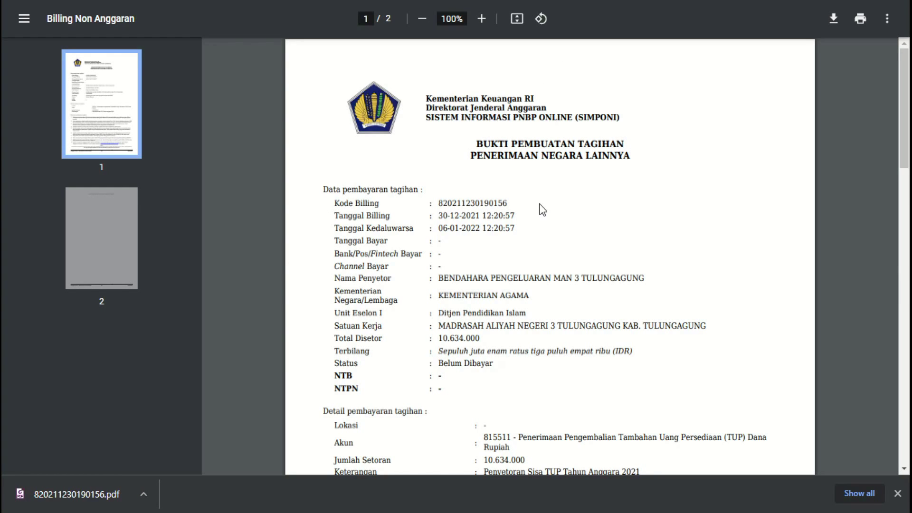
scroll(483, 220, "down", 10)
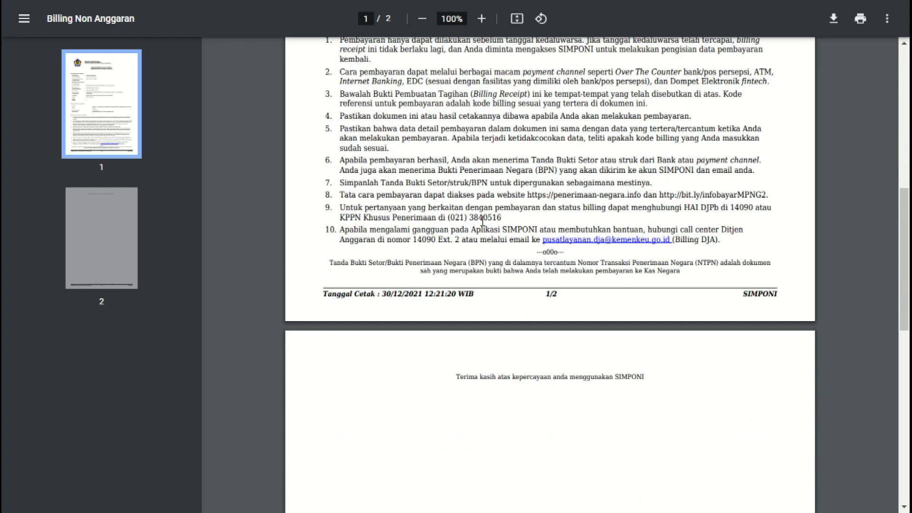
scroll(483, 220, "up", 5)
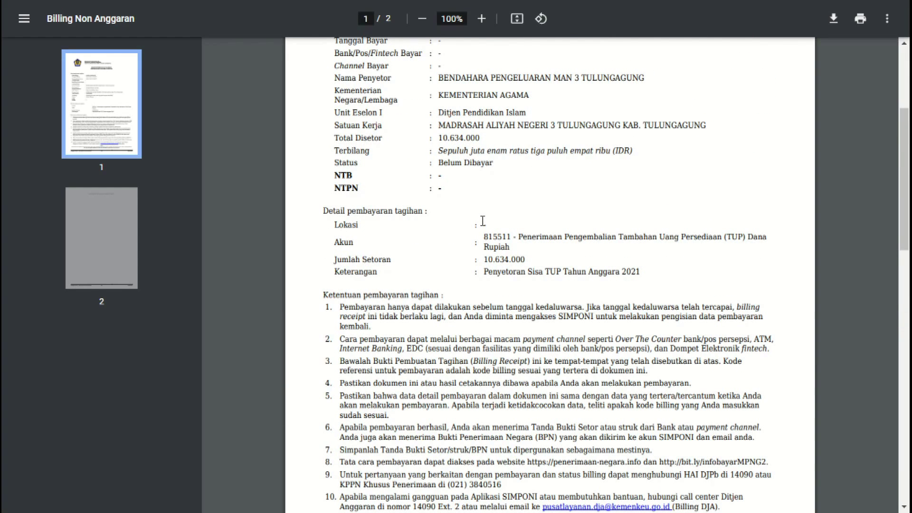
scroll(483, 220, "up", 3)
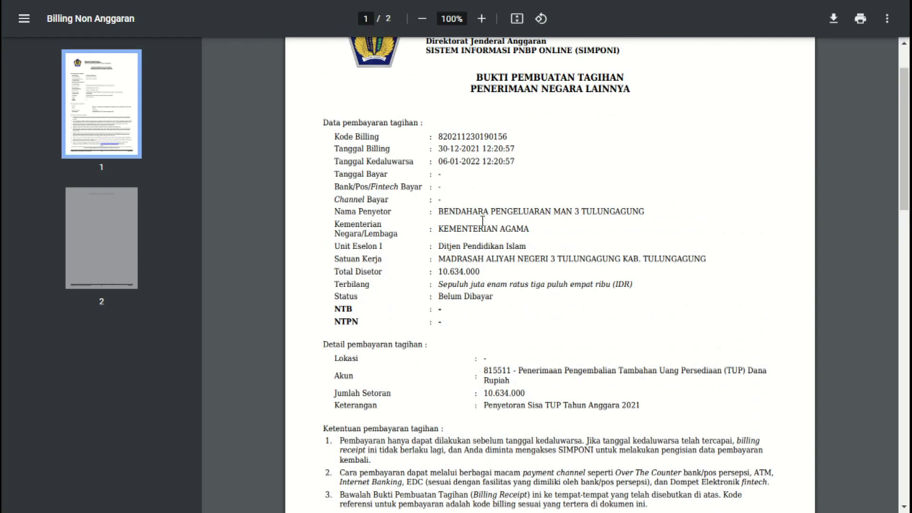